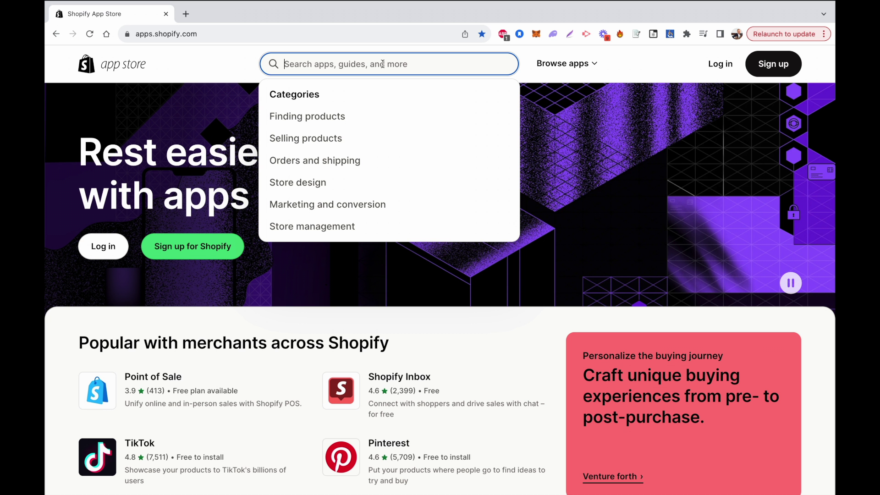
text(Essential)
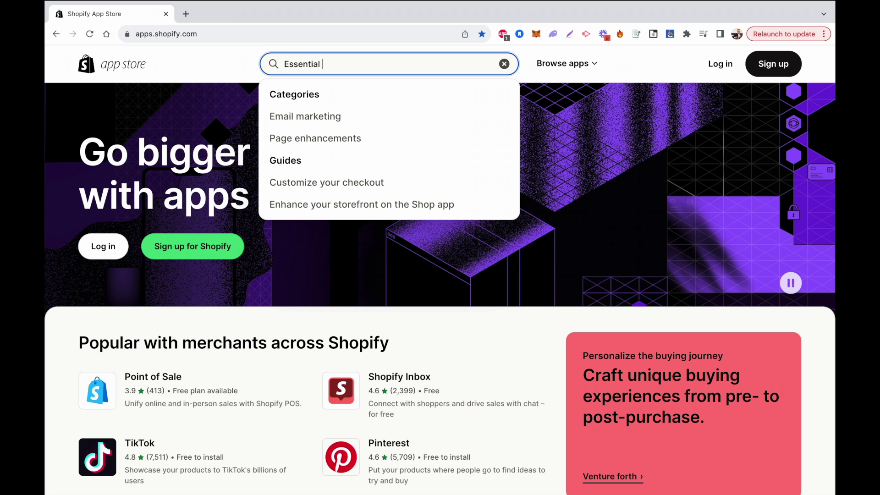
text( annou)
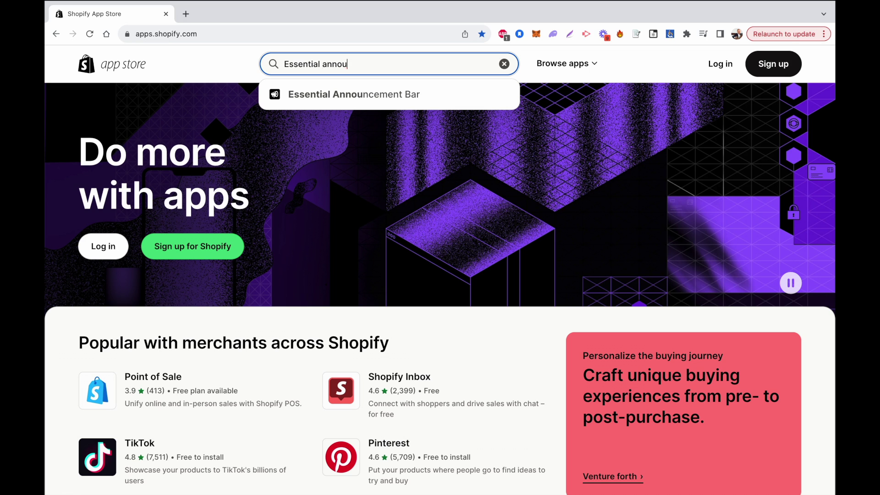
Install the Essential Announcement Bar app from its App Store listing.
click(365, 95)
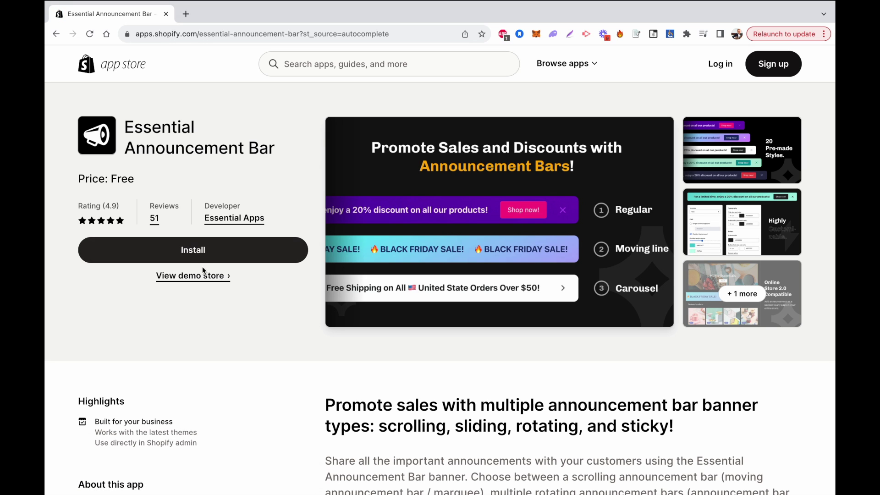
click(210, 255)
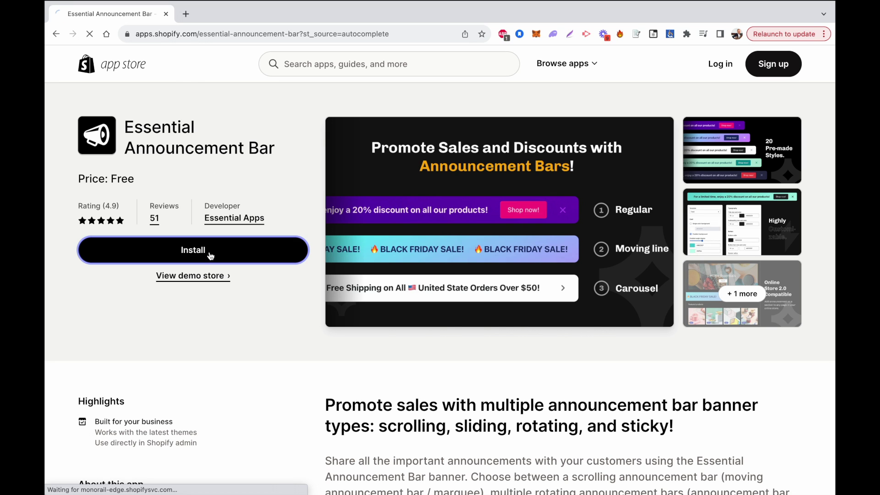
scroll(613, 245, down, 1)
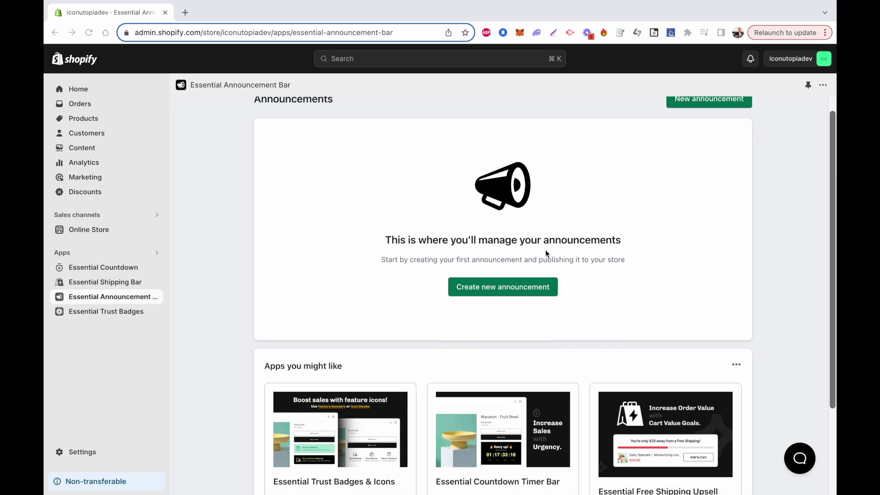
Create a new announcement, preview the type options, and choose Running line announcement.
click(523, 287)
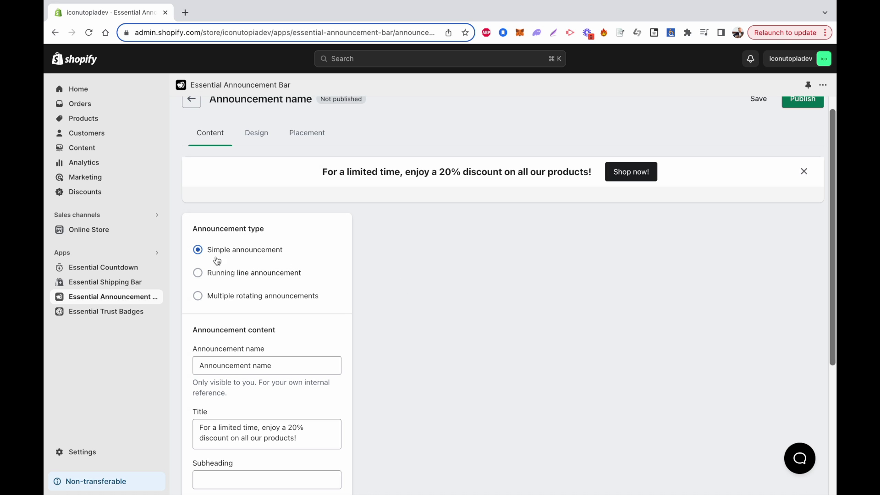
click(220, 273)
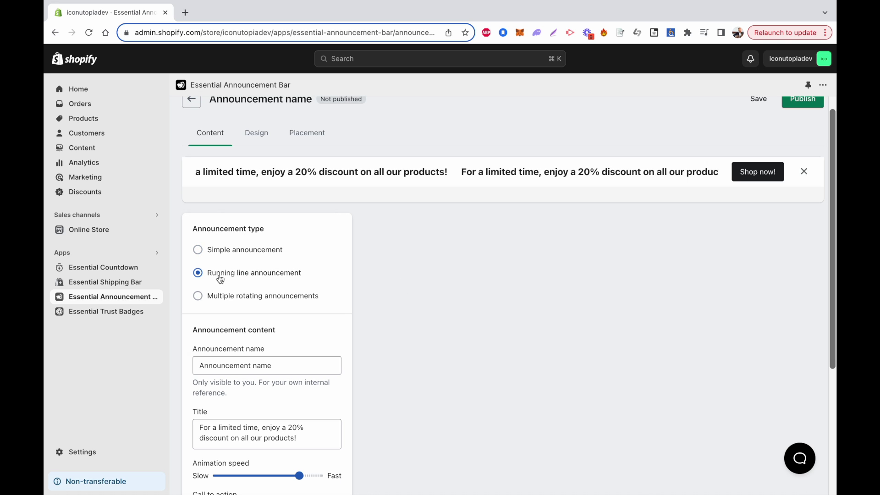
click(213, 296)
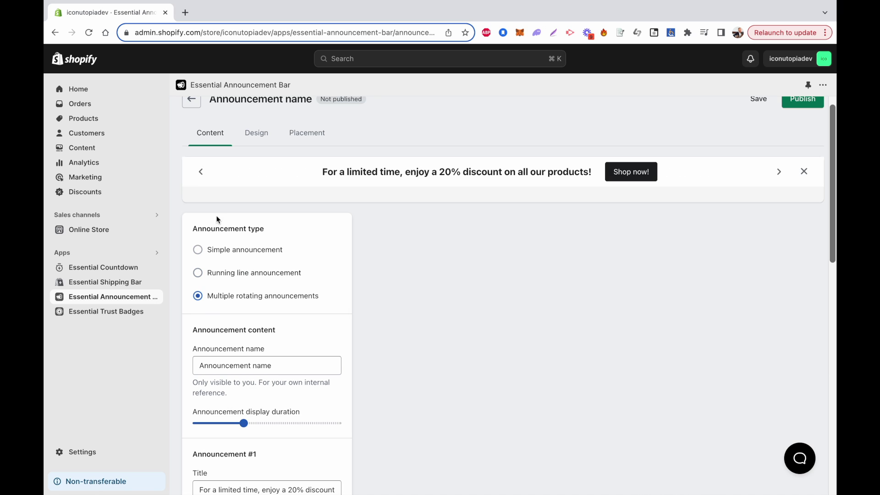
click(200, 172)
click(246, 273)
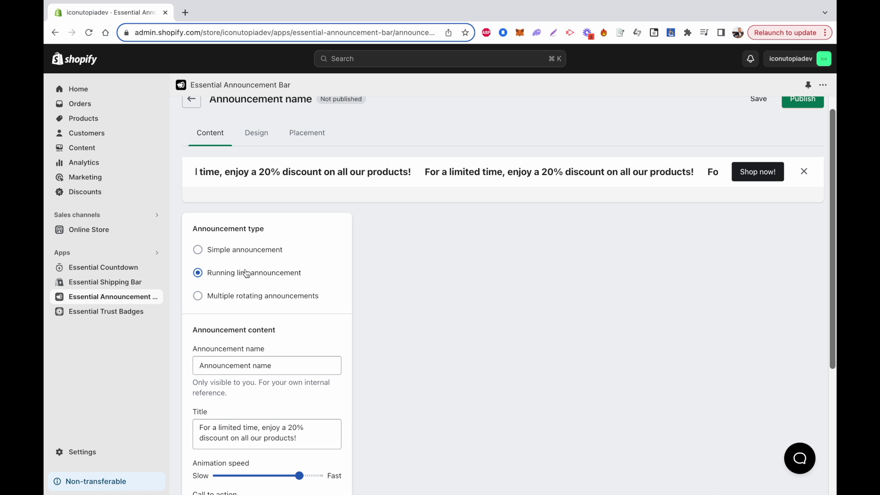
scroll(282, 343, down, 3)
scroll(273, 340, down, 2)
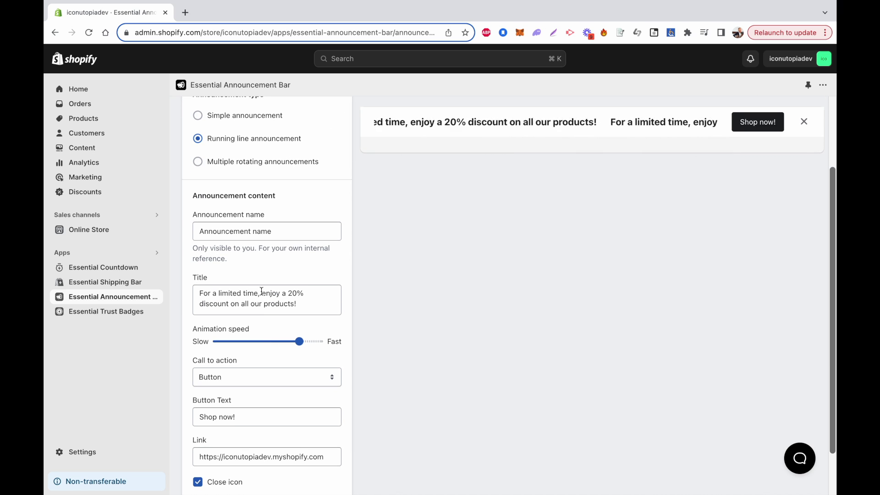
Start the title with a 🔥 emoji, set animation speed to 50, keep the Button call to action.
click(201, 292)
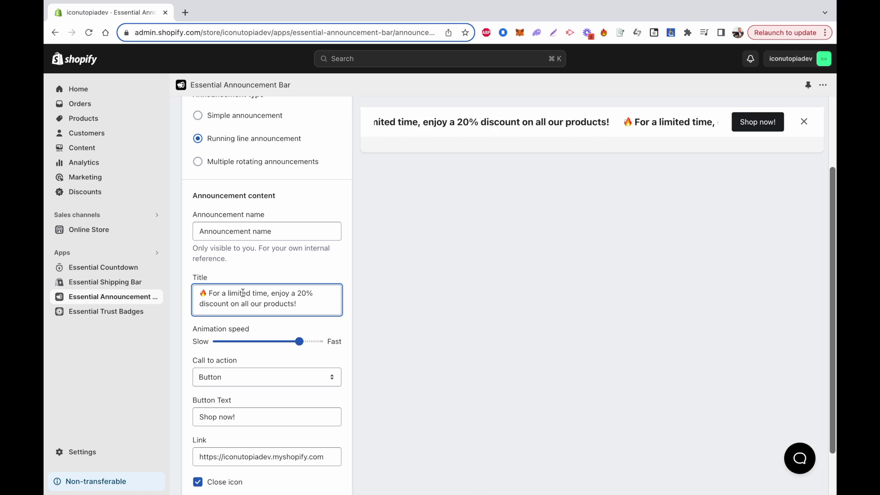
drag(298, 341, 273, 340)
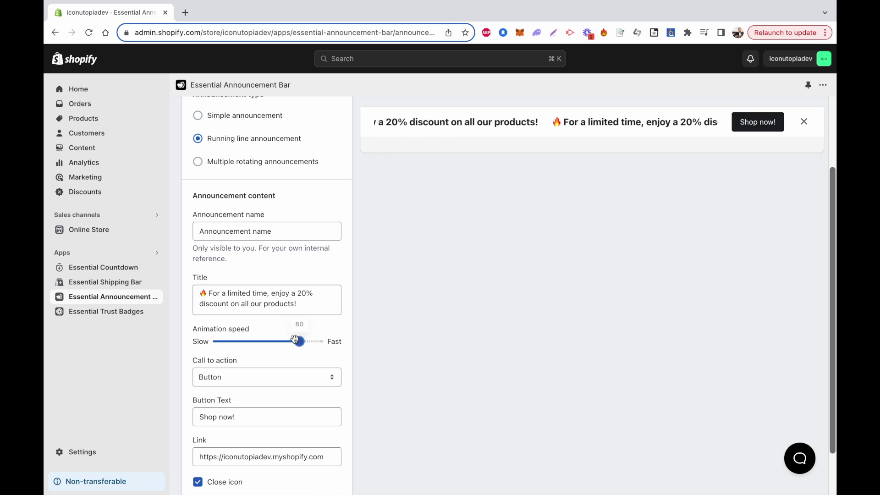
scroll(271, 344, down, 1)
click(272, 344)
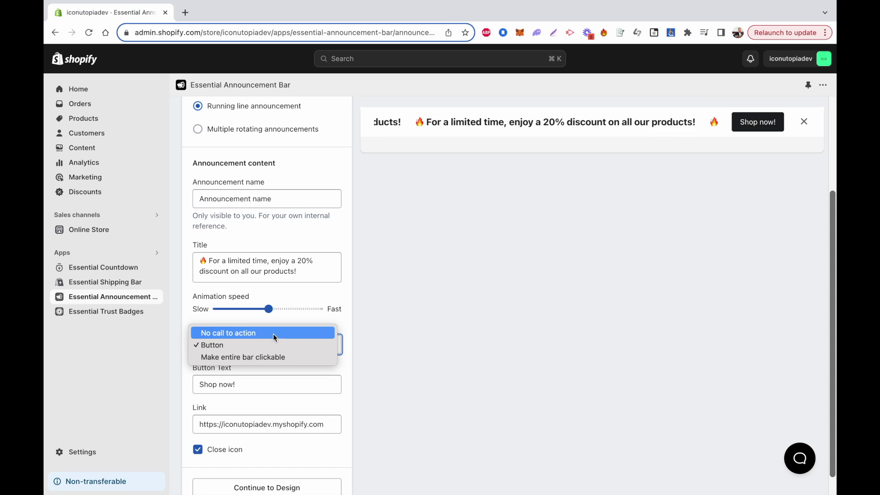
click(363, 370)
scroll(363, 372, down, 1)
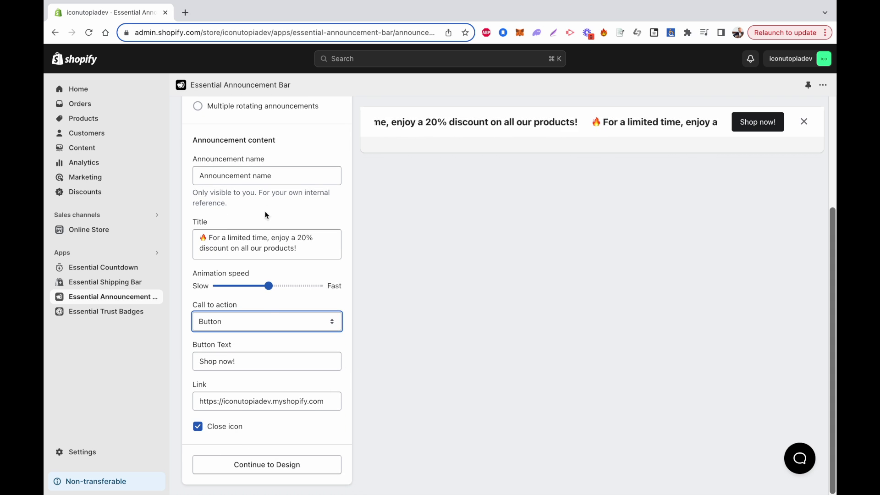
scroll(299, 343, up, 1)
scroll(300, 339, up, 5)
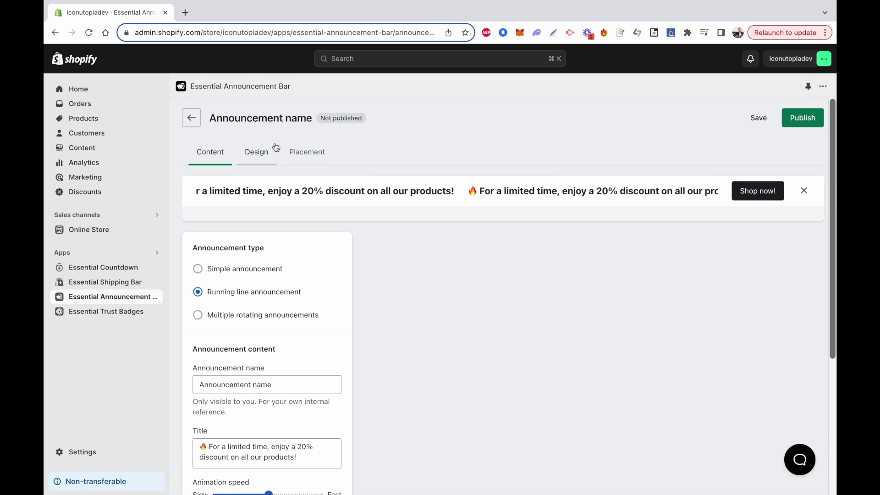
On the Design settings, enable Sticky bar and apply the Black and Yellow template.
click(254, 152)
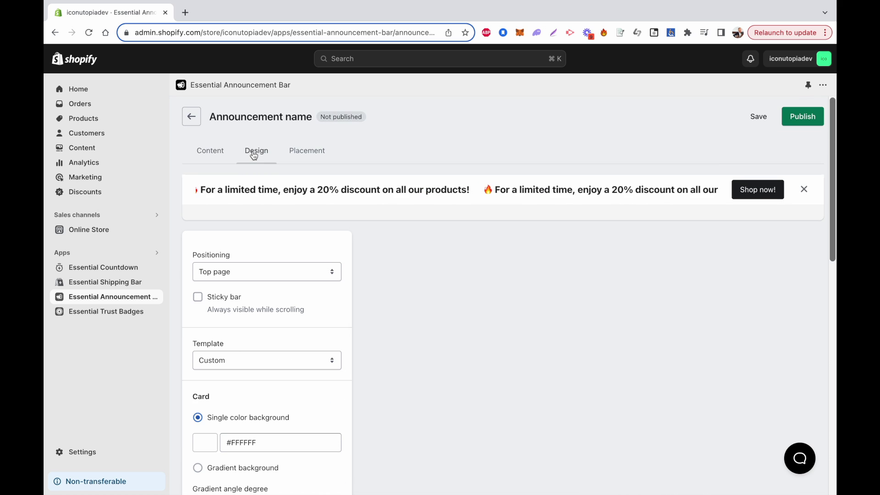
click(199, 299)
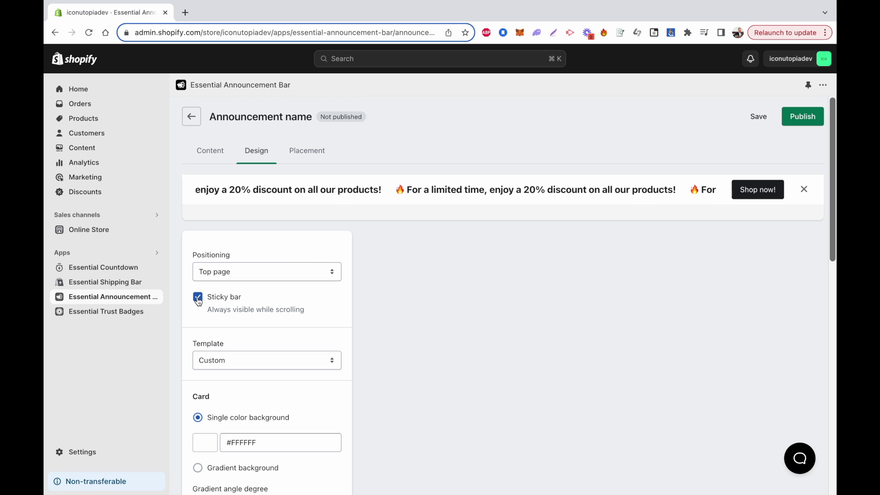
click(317, 353)
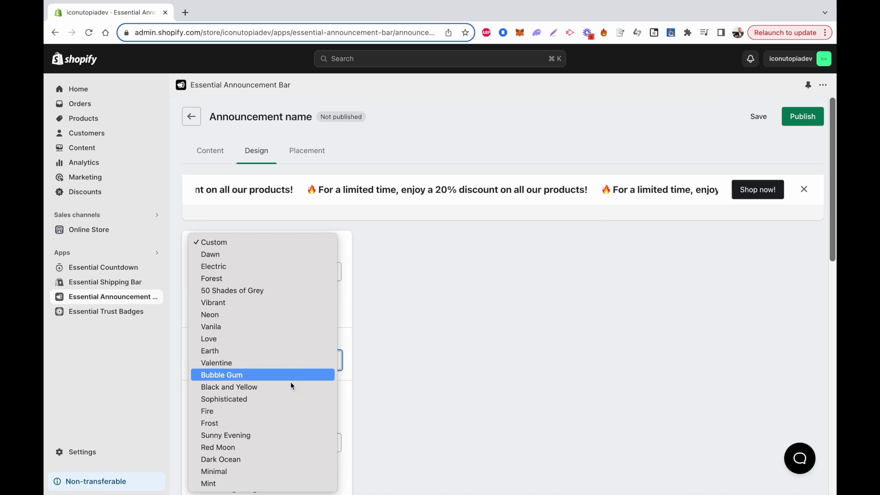
click(291, 384)
scroll(290, 375, down, 2)
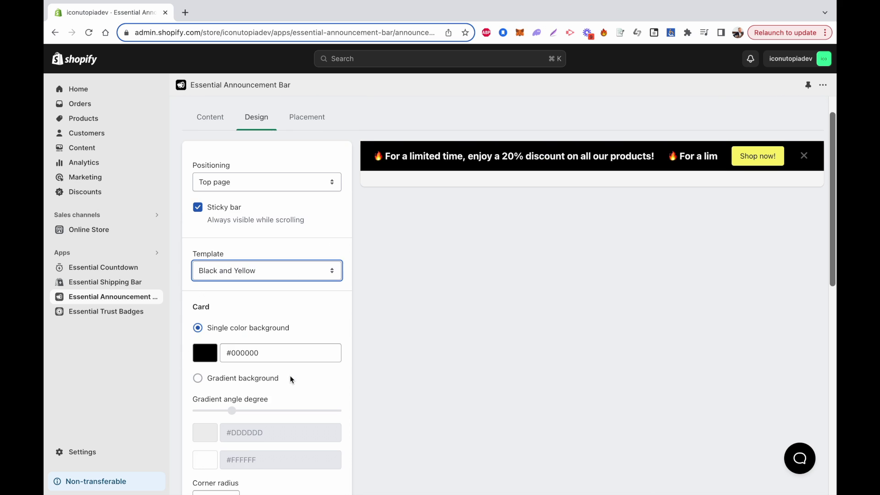
scroll(290, 376, down, 2)
scroll(279, 332, down, 1)
scroll(268, 290, down, 1)
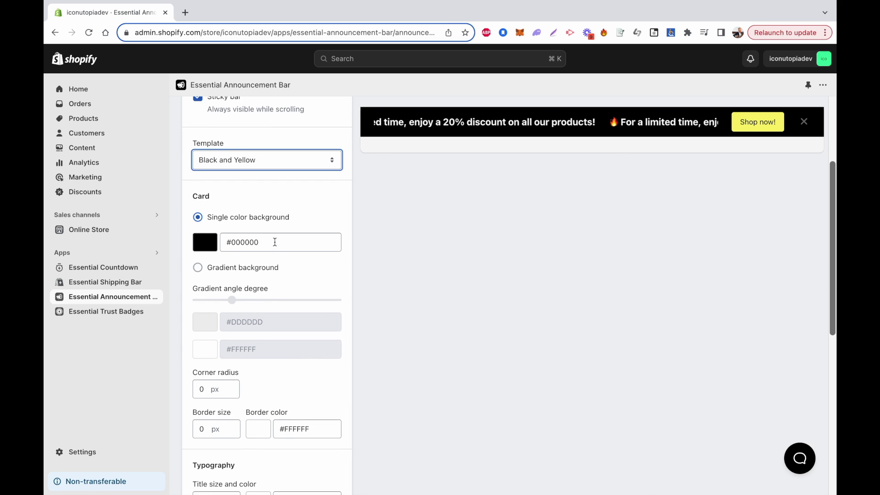
scroll(288, 275, down, 2)
scroll(314, 322, down, 1)
scroll(314, 323, down, 3)
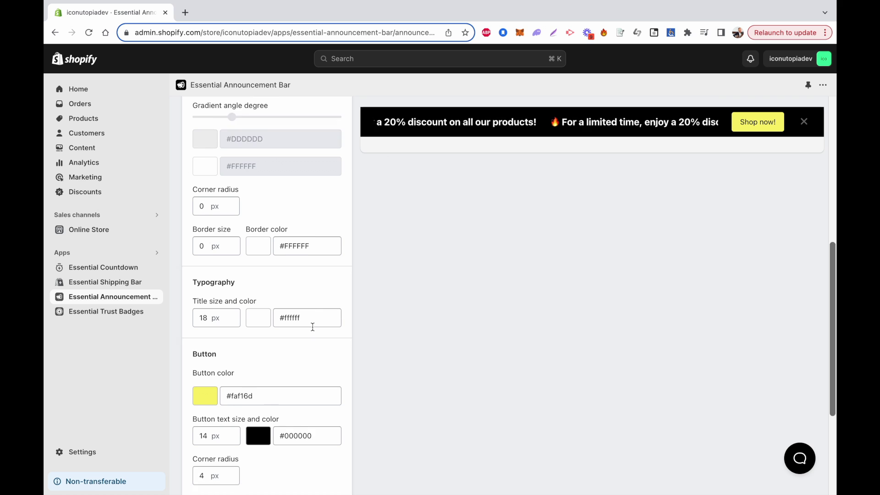
scroll(312, 331, down, 2)
scroll(209, 367, down, 3)
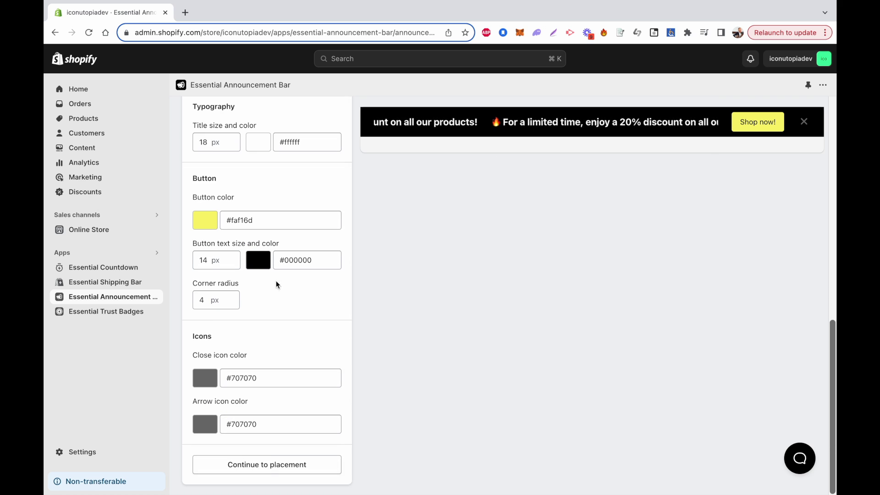
scroll(275, 284, up, 5)
scroll(281, 257, up, 5)
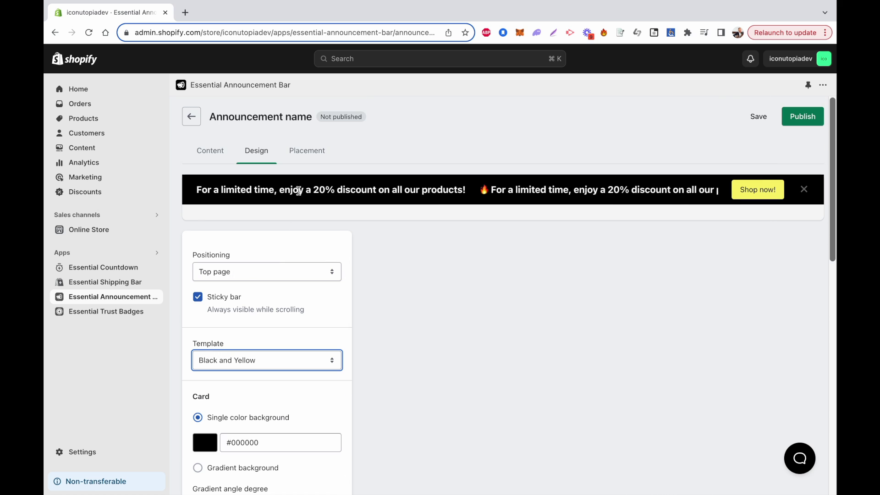
click(306, 157)
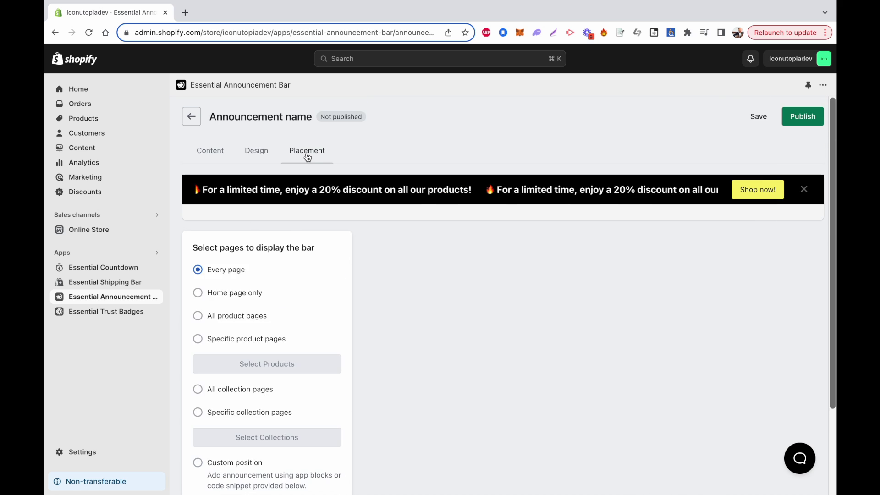
Set placement to Every page after trying other options, then publish the bar.
click(246, 294)
click(248, 317)
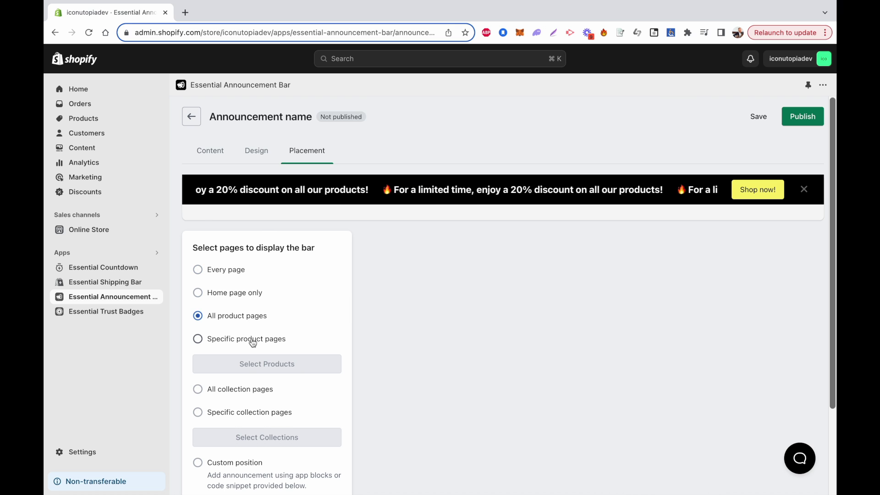
click(253, 342)
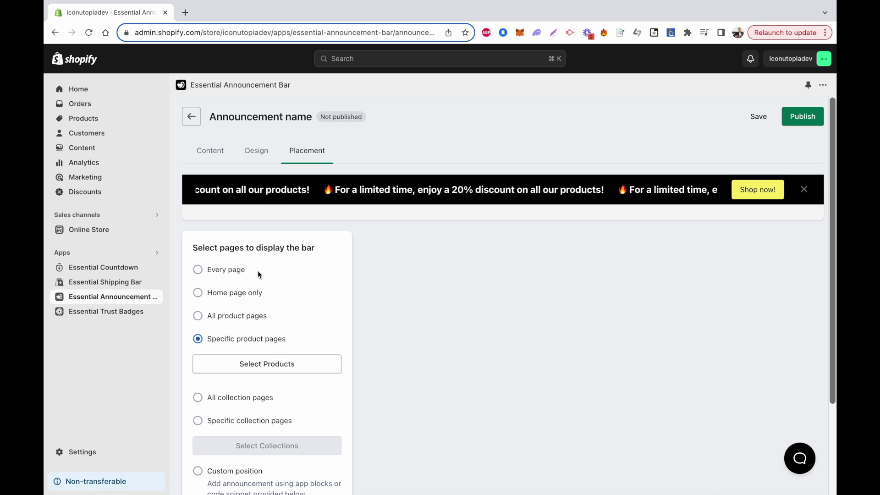
click(210, 272)
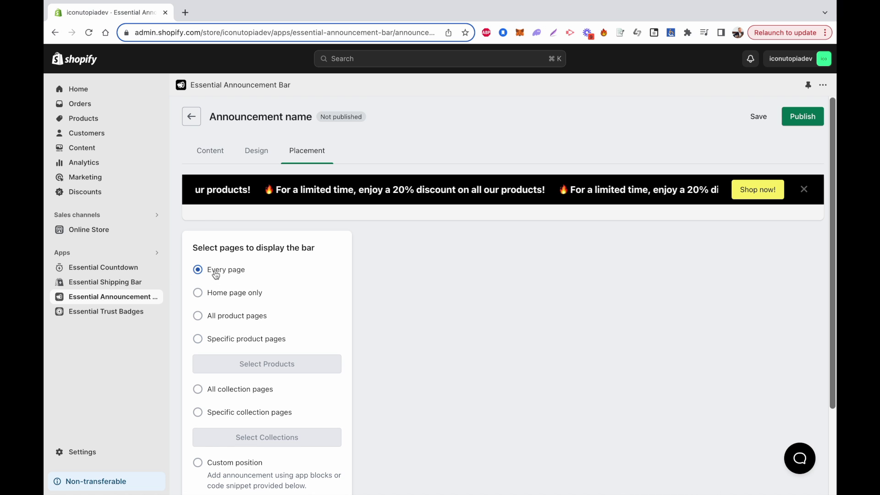
scroll(796, 112, down, 1)
scroll(797, 111, up, 1)
click(804, 118)
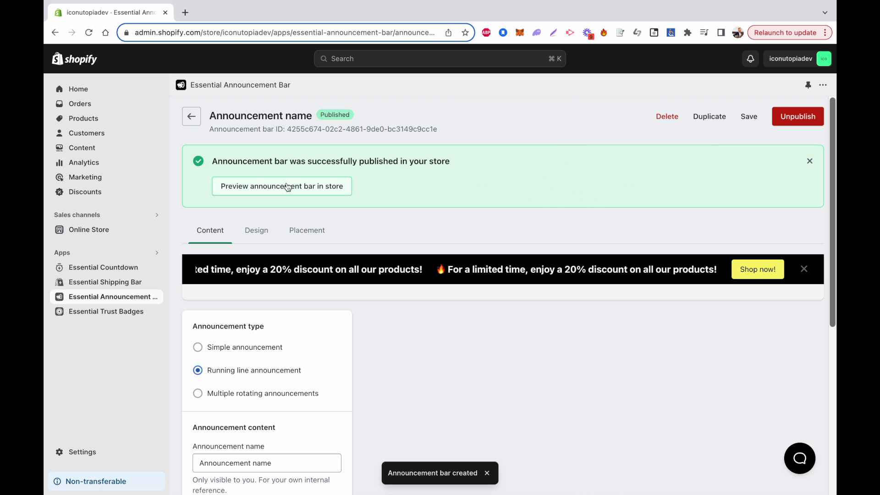
click(287, 186)
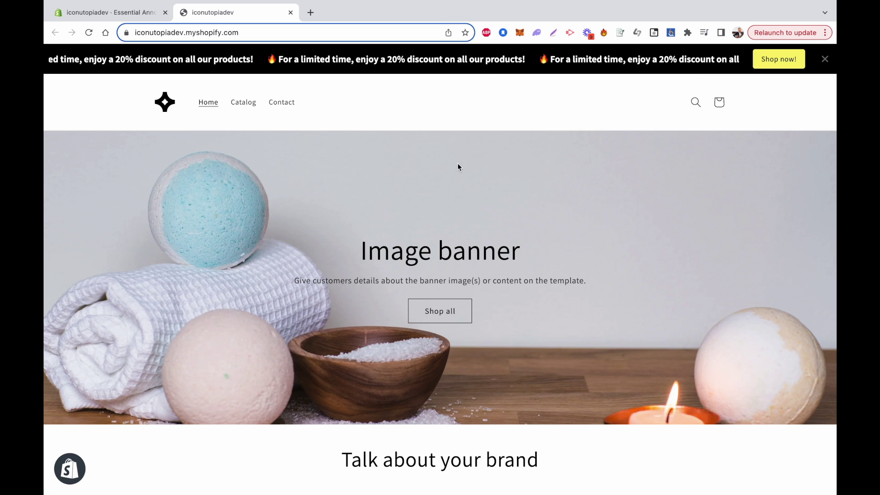
scroll(465, 175, down, 1)
scroll(465, 175, down, 2)
scroll(466, 174, down, 2)
scroll(466, 174, down, 2)
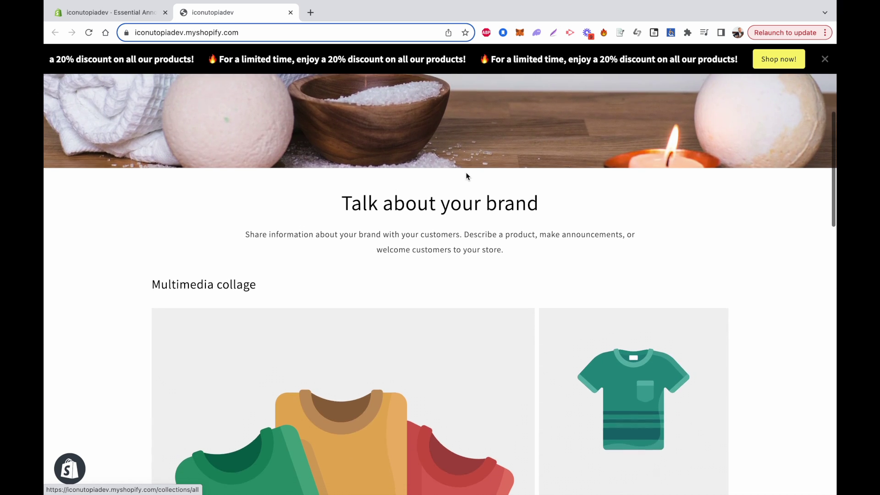
scroll(466, 172, down, 2)
scroll(327, 101, up, 2)
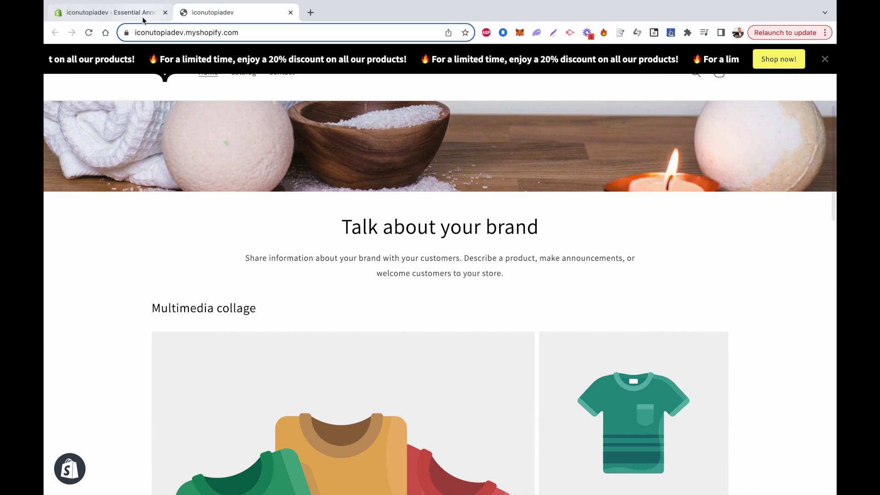
Go back from the live storefront preview to the announcement bar settings.
click(143, 16)
Dismiss the Congrats dialog and bring up the support chat message form.
click(646, 246)
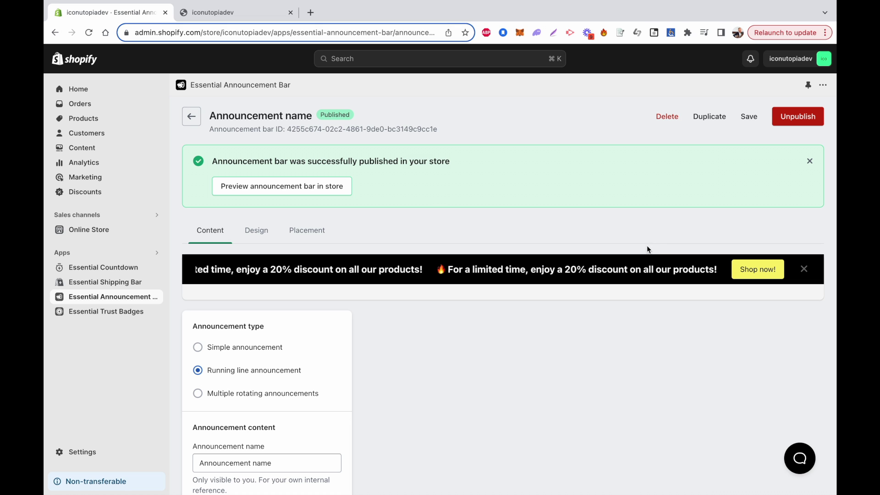
click(799, 458)
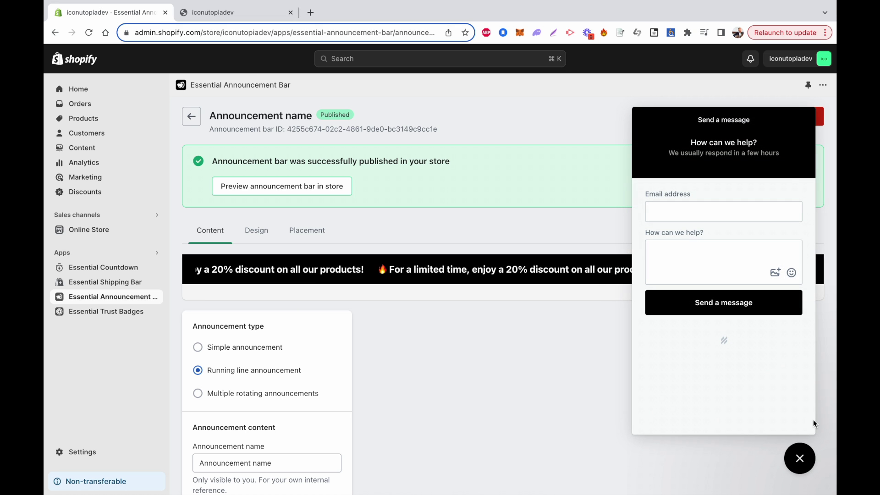